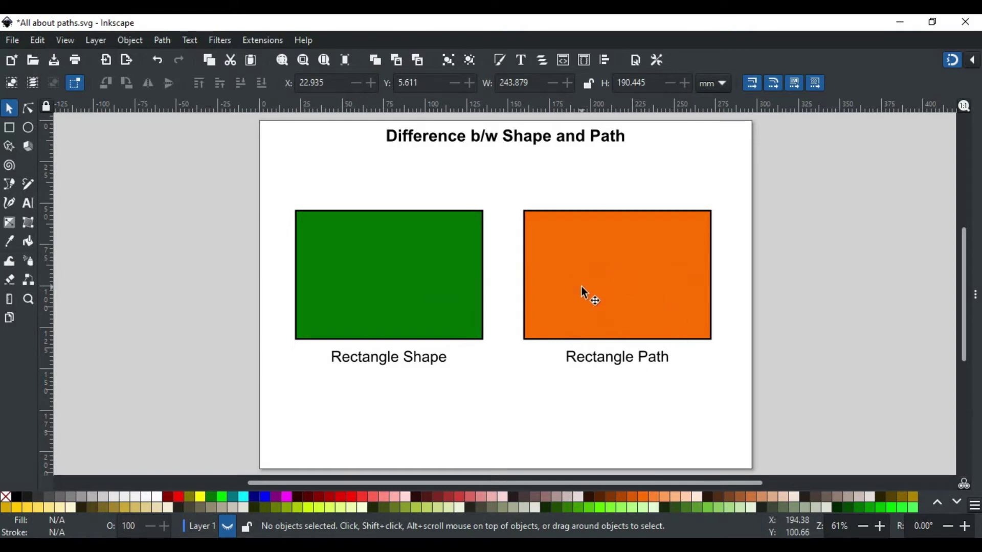
- Shrink the green Rectangle Shape from its top-left corner, keeping it a true rectangle
{"action": "left_click", "coordinate": [386, 309]}
{"action": "key", "text": "r"}
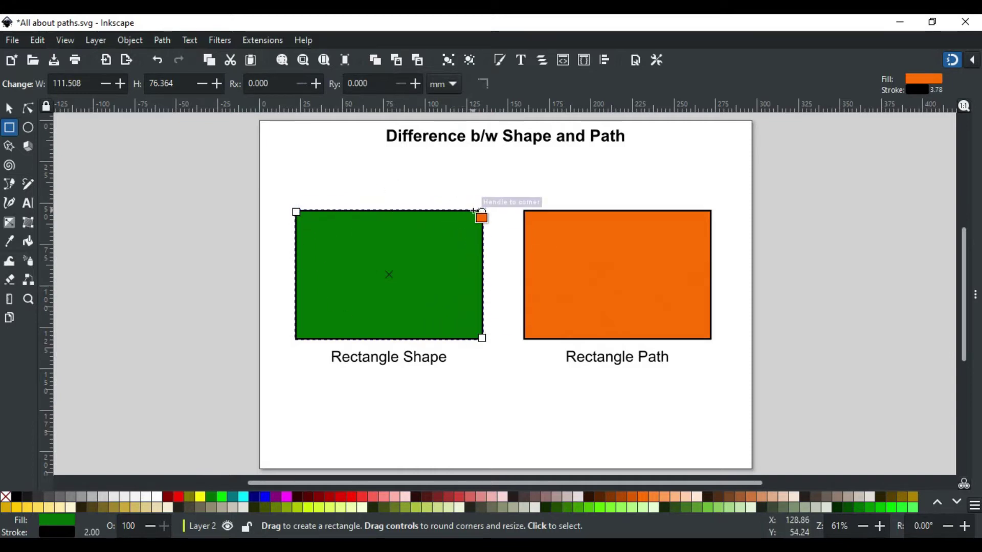
{"action": "left_click", "coordinate": [31, 106]}
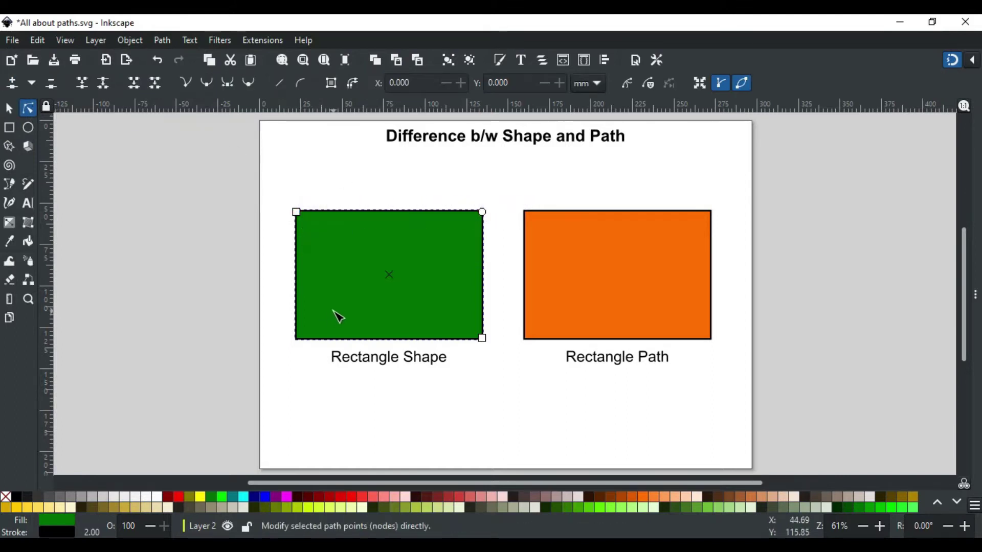
{"action": "left_click_drag", "start_coordinate": [296, 212], "coordinate": [309, 233]}
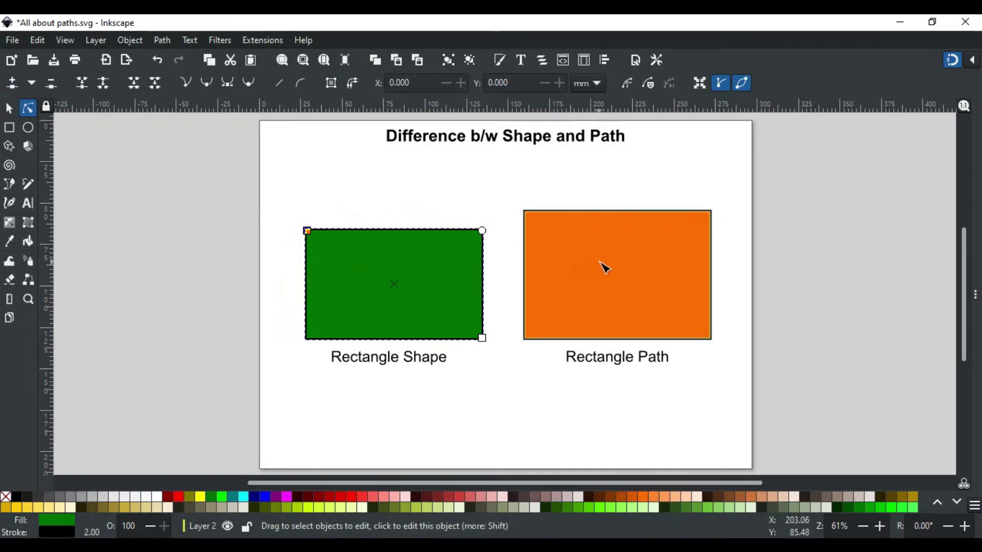
- Move the orange path's top-left, top-right and bottom-left corner nodes into an irregular quadrilateral
{"action": "left_click", "coordinate": [625, 267]}
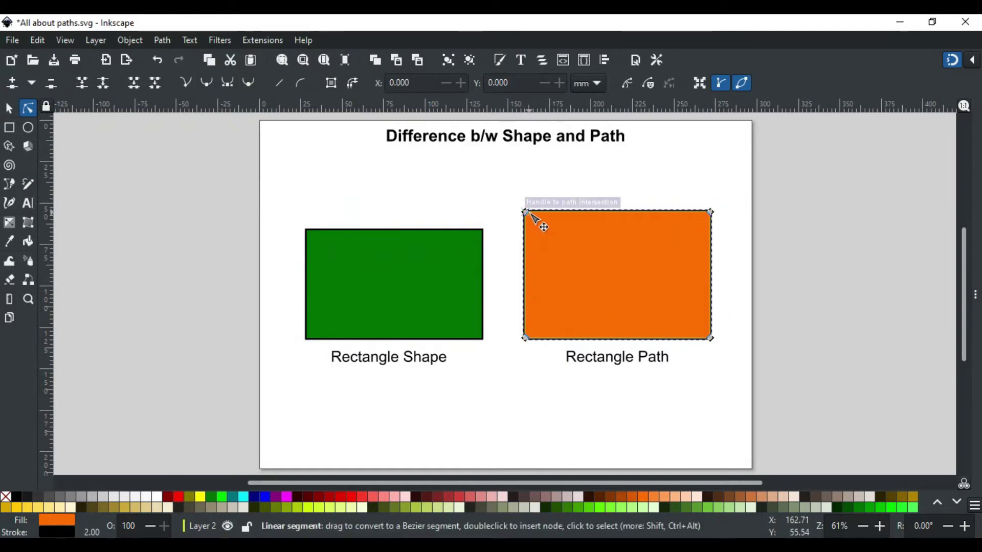
{"action": "left_click_drag", "start_coordinate": [528, 214], "coordinate": [566, 267]}
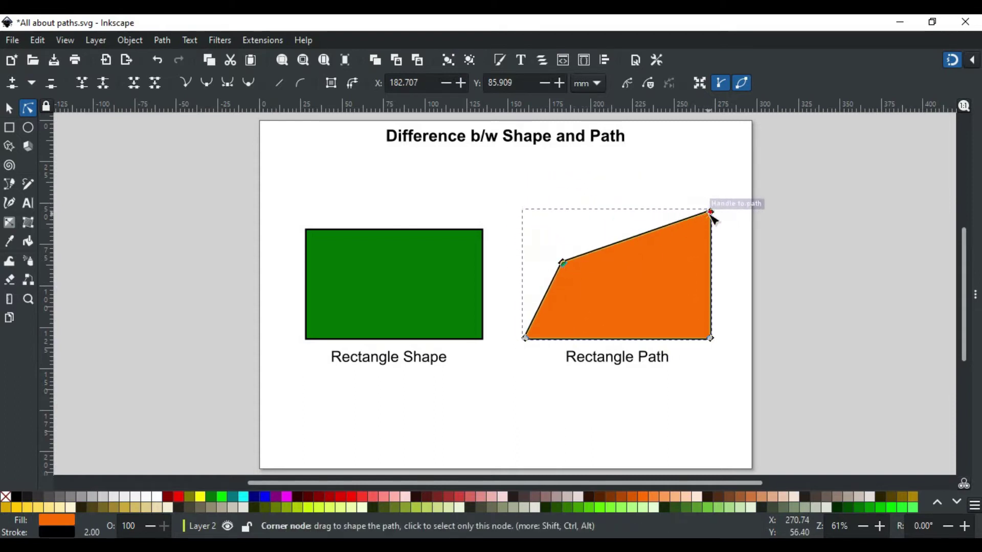
{"action": "left_click_drag", "start_coordinate": [711, 213], "coordinate": [670, 213]}
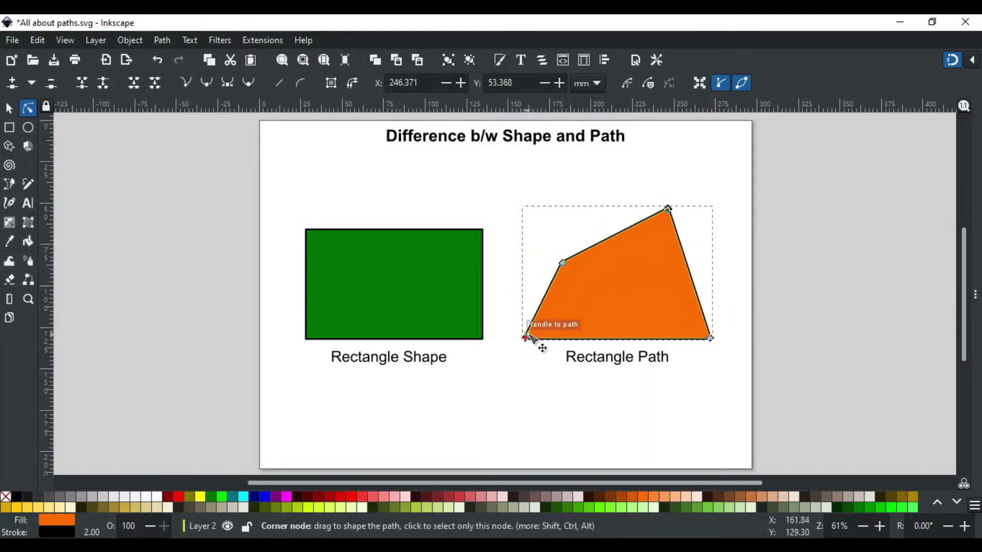
{"action": "mouse_move", "coordinate": [527, 341]}
{"action": "left_mouse_down"}
{"action": "mouse_move", "coordinate": [609, 324]}
{"action": "mouse_move", "coordinate": [522, 353]}
{"action": "left_mouse_up"}
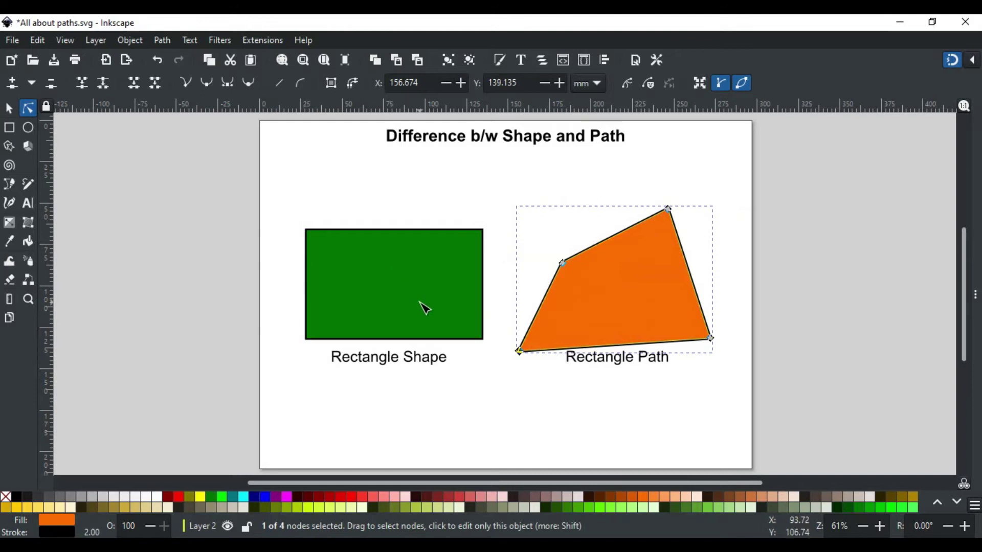
{"action": "left_click_drag", "start_coordinate": [520, 352], "coordinate": [528, 342]}
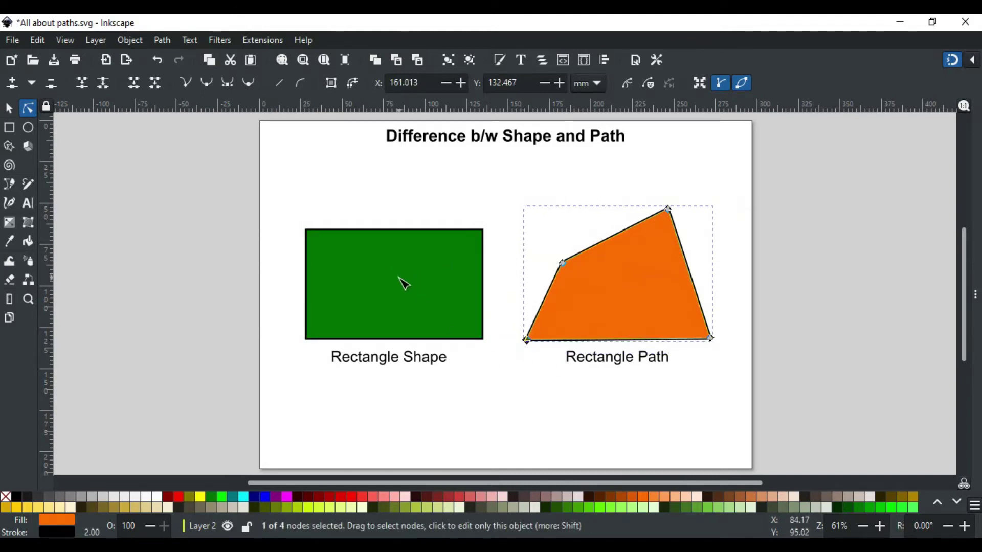
{"action": "left_click", "coordinate": [412, 263]}
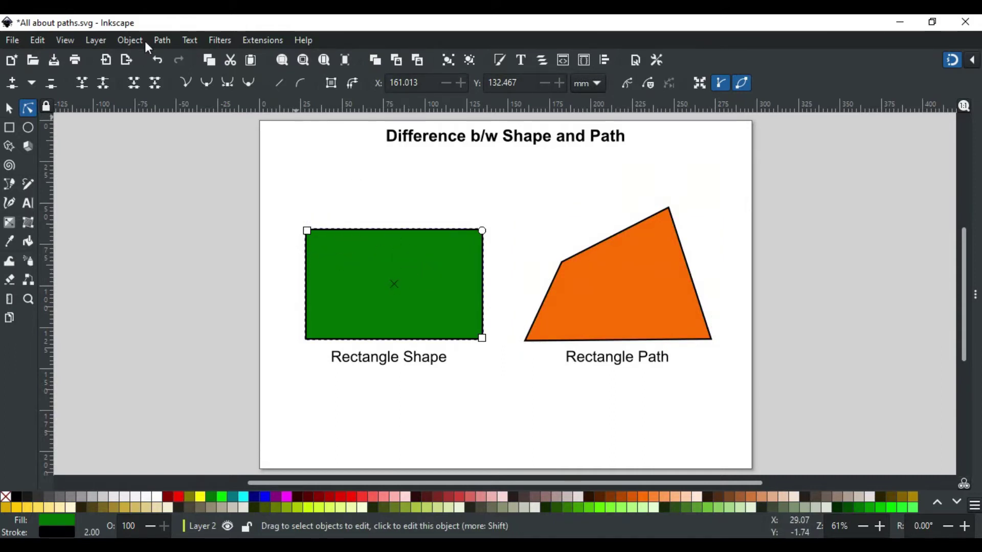
- Convert the green rectangle to a path with Object to Path and nudge its top-right corner
{"action": "left_click", "coordinate": [162, 41]}
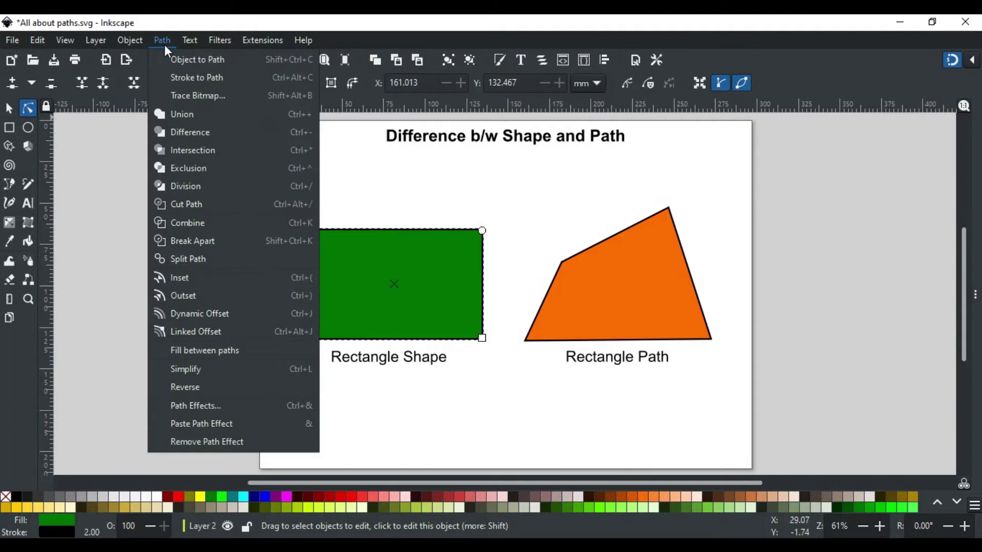
{"action": "left_click", "coordinate": [235, 60]}
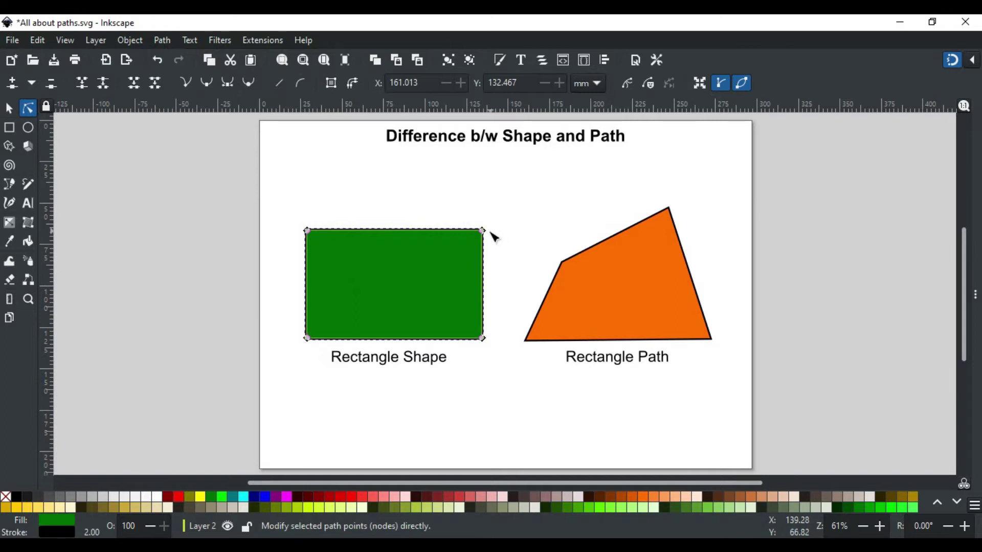
{"action": "mouse_move", "coordinate": [483, 230]}
{"action": "left_mouse_down"}
{"action": "mouse_move", "coordinate": [423, 278]}
{"action": "mouse_move", "coordinate": [454, 261]}
{"action": "mouse_move", "coordinate": [432, 245]}
{"action": "mouse_move", "coordinate": [483, 226]}
{"action": "left_mouse_up"}
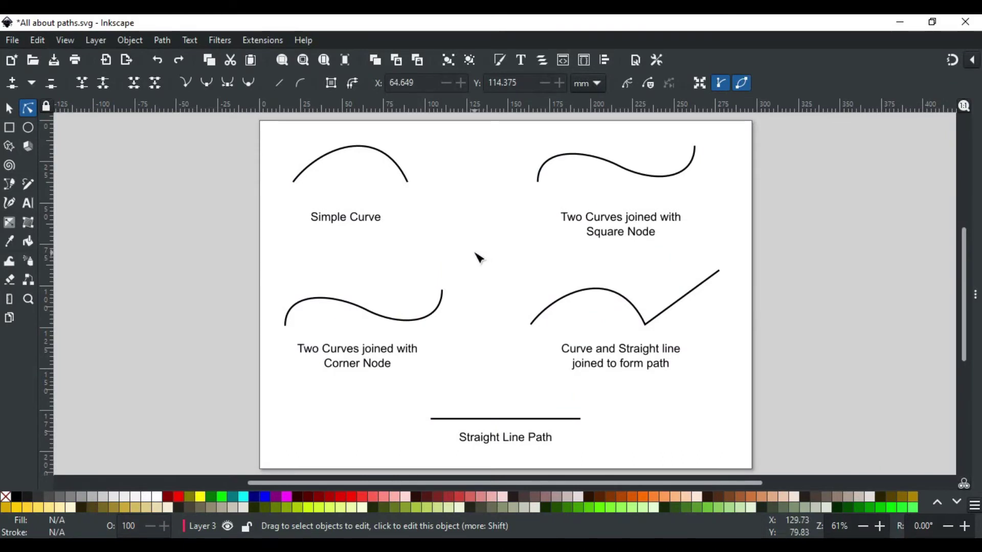
- Reshape the Simple Curve into a gentle S-wave by adjusting both end-node handles and its start node
{"action": "left_click", "coordinate": [390, 159]}
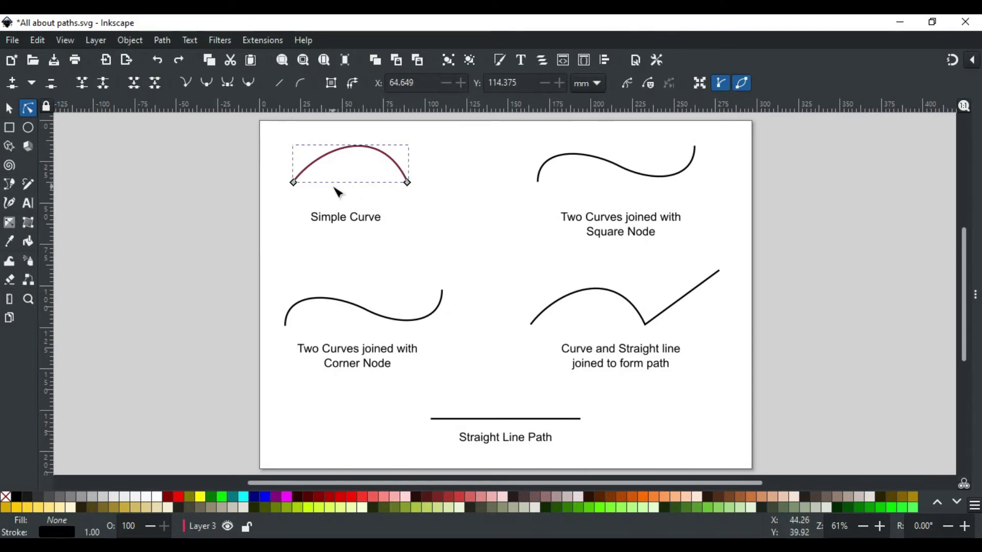
{"action": "left_click", "coordinate": [294, 183]}
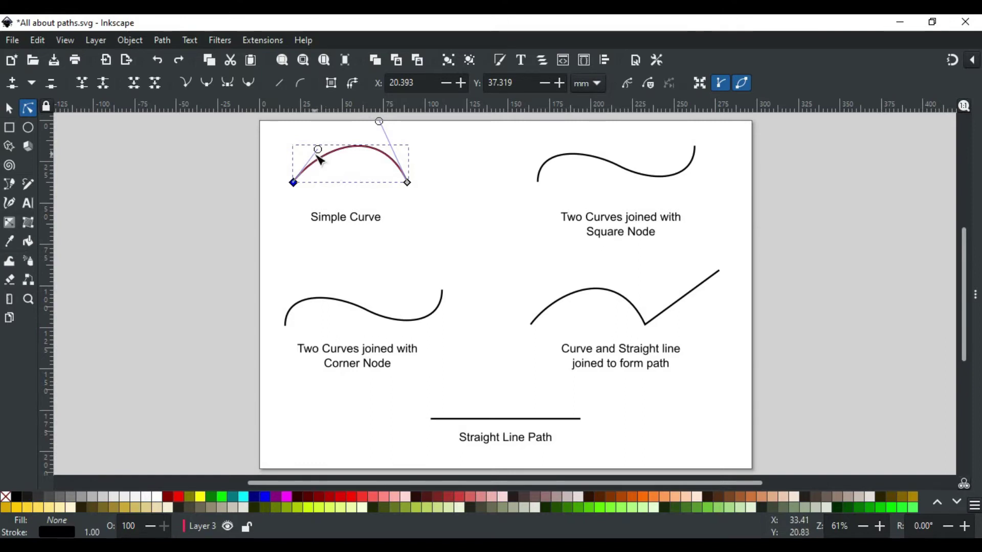
{"action": "left_click_drag", "start_coordinate": [321, 150], "coordinate": [364, 215]}
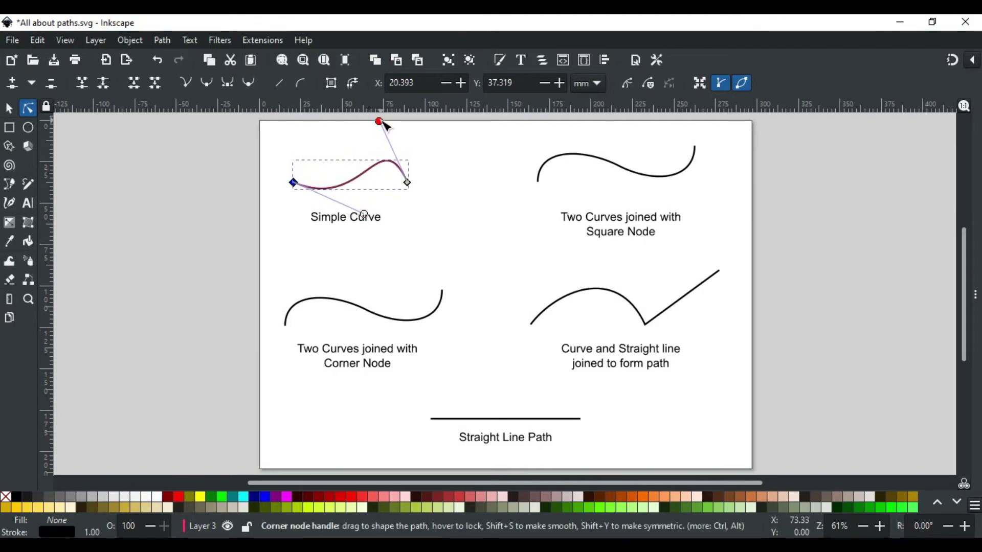
{"action": "left_click_drag", "start_coordinate": [379, 123], "coordinate": [324, 141]}
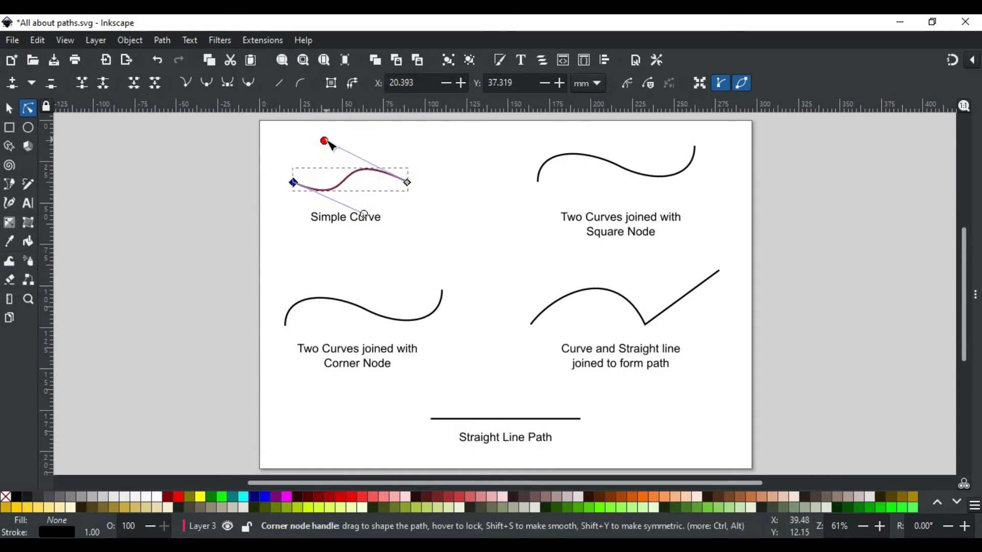
{"action": "mouse_move", "coordinate": [295, 187]}
{"action": "left_mouse_down"}
{"action": "mouse_move", "coordinate": [301, 204]}
{"action": "mouse_move", "coordinate": [300, 178]}
{"action": "left_mouse_up"}
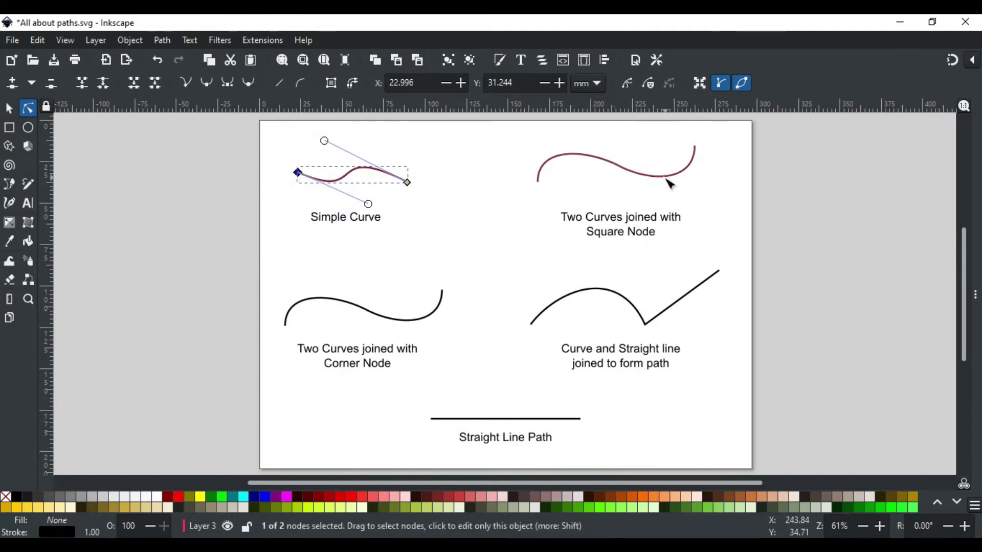
- Deepen the Square Node curve's wave by pulling its middle smooth node's handle downward
{"action": "left_click", "coordinate": [682, 181]}
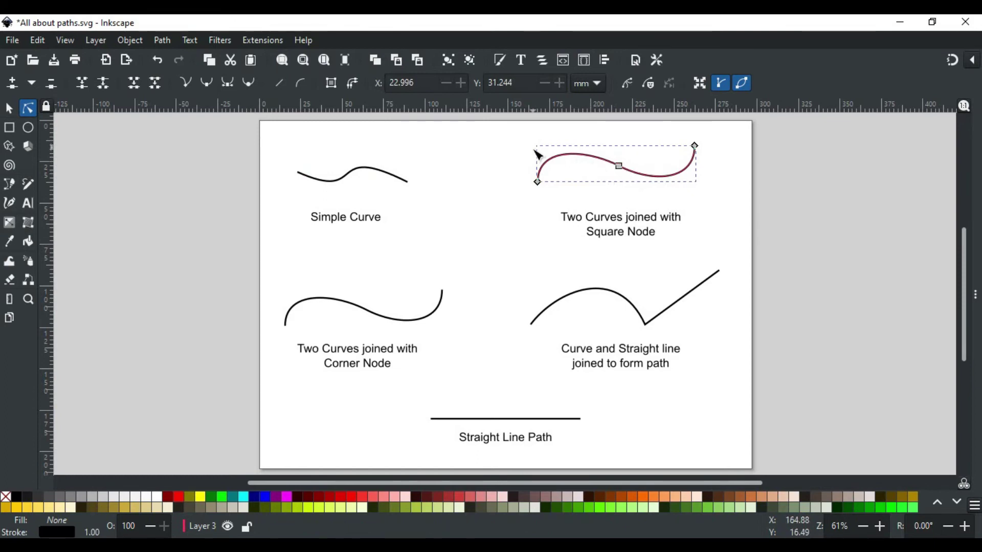
{"action": "left_click", "coordinate": [619, 165]}
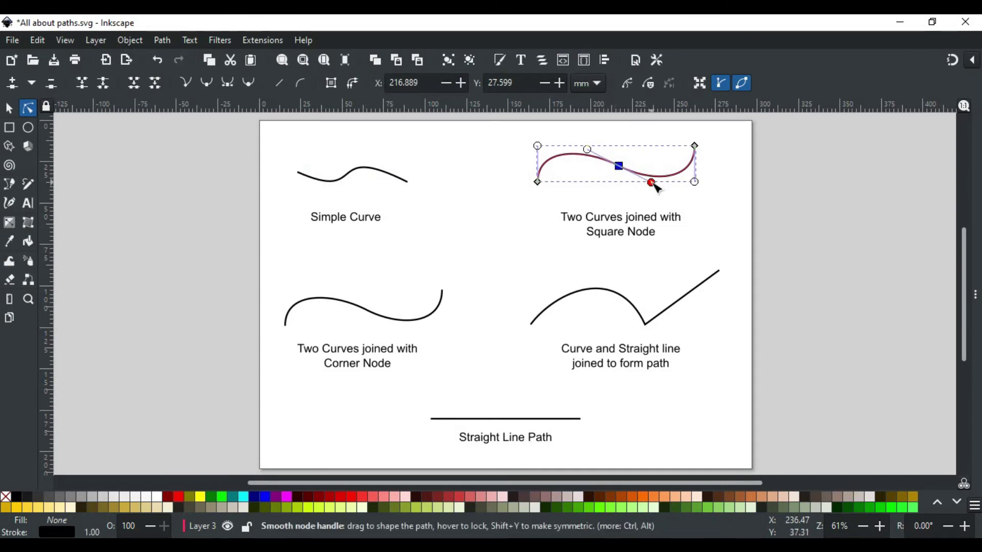
{"action": "left_click_drag", "start_coordinate": [655, 185], "coordinate": [658, 210]}
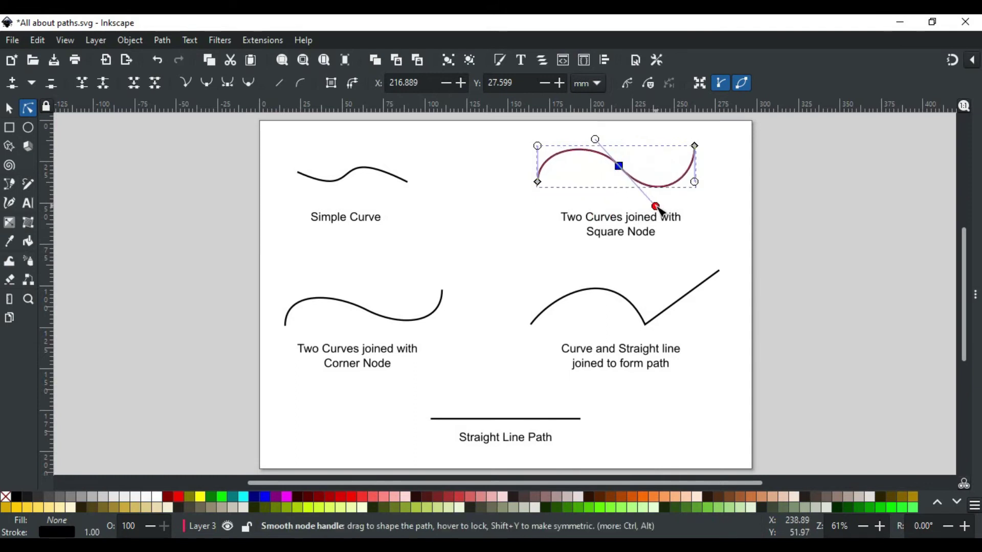
{"action": "left_click", "coordinate": [431, 323]}
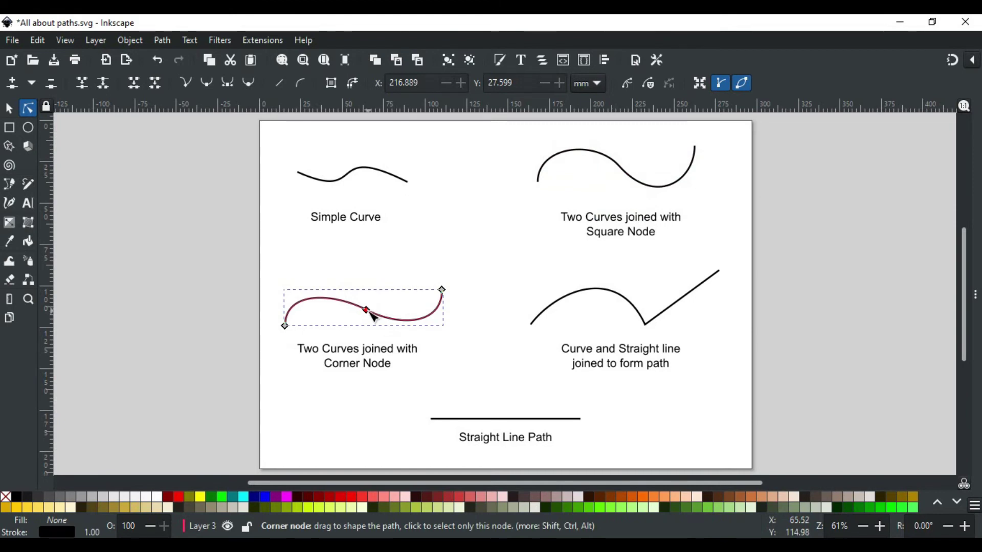
- Kink the Corner Node curve at its middle cusp, dipping the left half and raising a right hump
{"action": "left_click", "coordinate": [369, 312]}
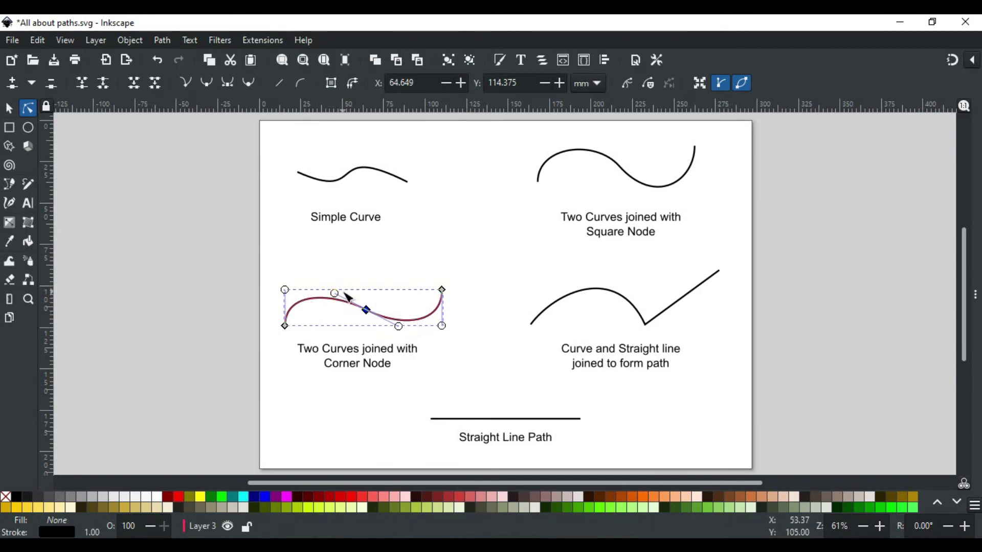
{"action": "left_click_drag", "start_coordinate": [335, 295], "coordinate": [334, 335]}
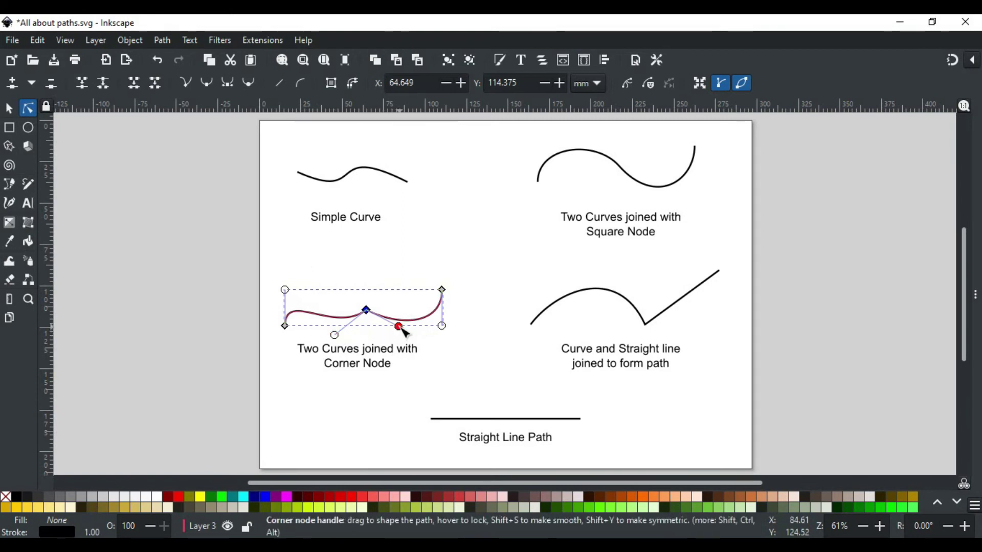
{"action": "left_click_drag", "start_coordinate": [399, 327], "coordinate": [405, 271]}
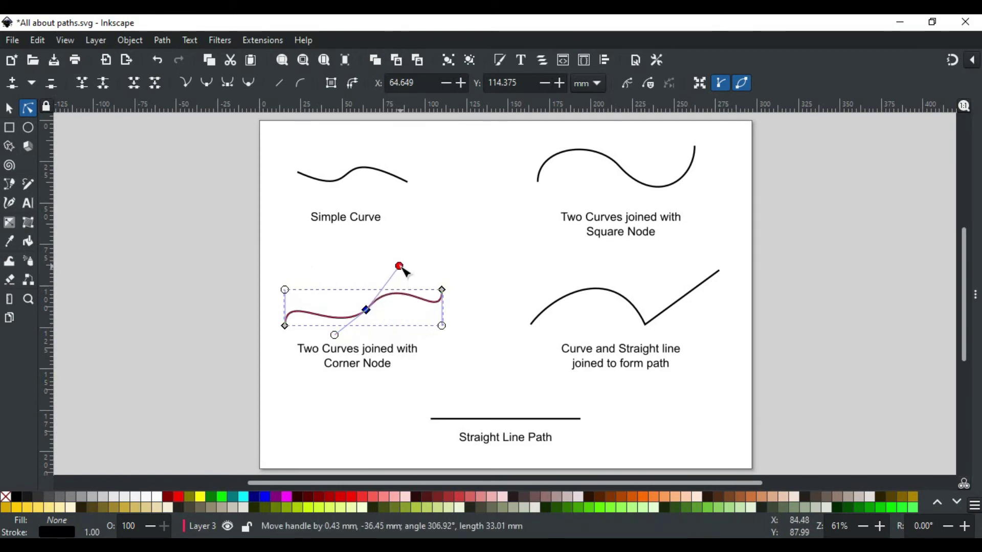
{"action": "left_click_drag", "start_coordinate": [336, 336], "coordinate": [413, 364]}
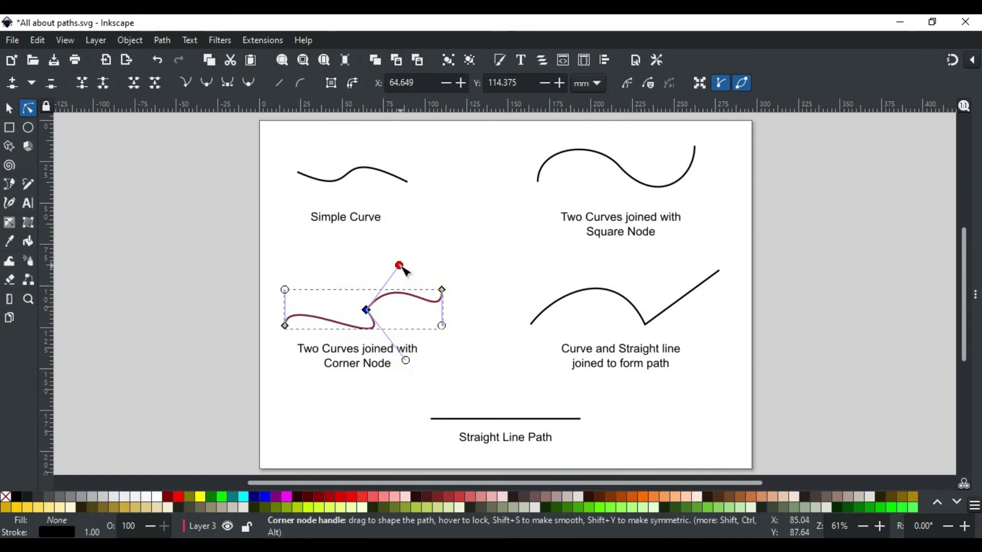
{"action": "mouse_move", "coordinate": [405, 271]}
{"action": "left_mouse_down"}
{"action": "mouse_move", "coordinate": [336, 258]}
{"action": "mouse_move", "coordinate": [414, 256]}
{"action": "left_mouse_up"}
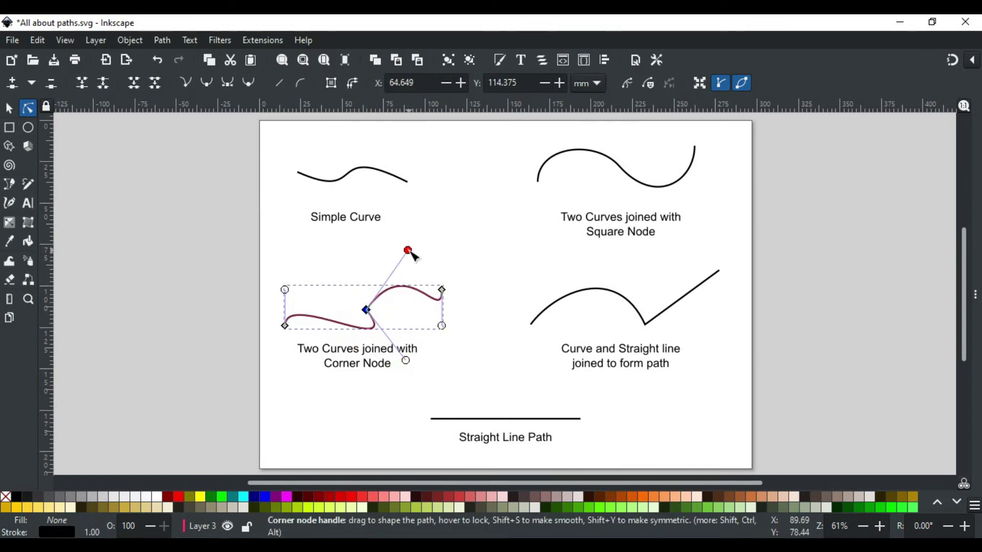
{"action": "left_click", "coordinate": [588, 290]}
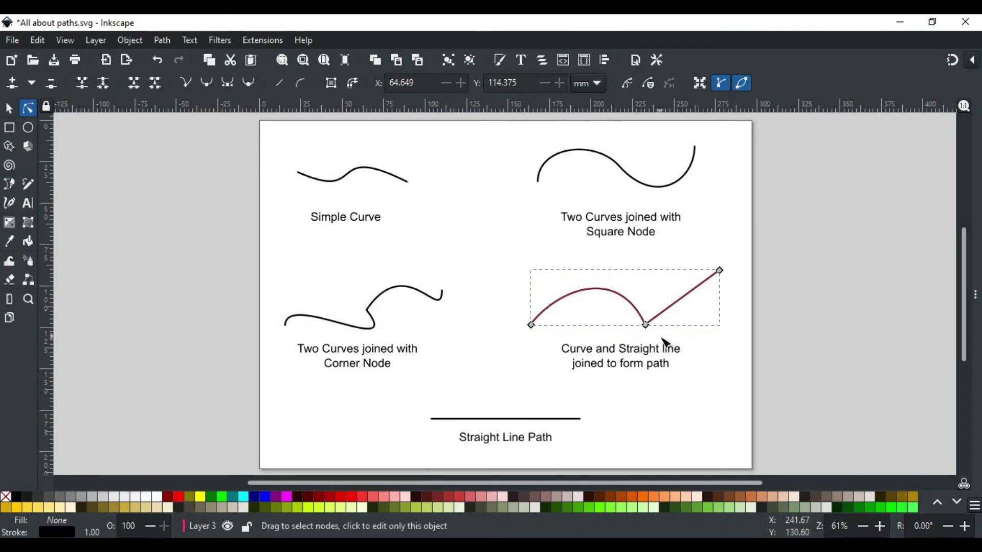
- Tilt the Straight Line Path by raising its right end node slightly
{"action": "left_click", "coordinate": [646, 326]}
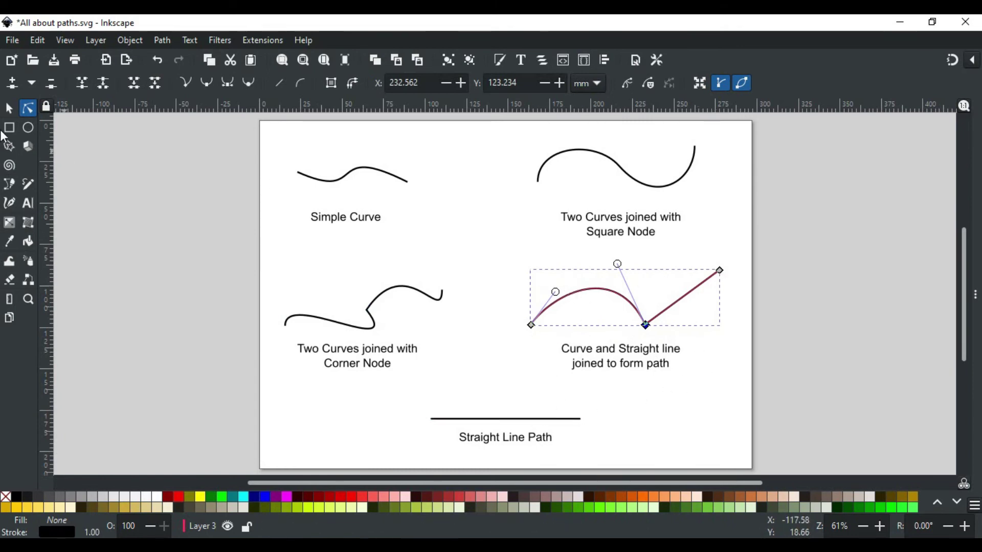
{"action": "left_click", "coordinate": [498, 419]}
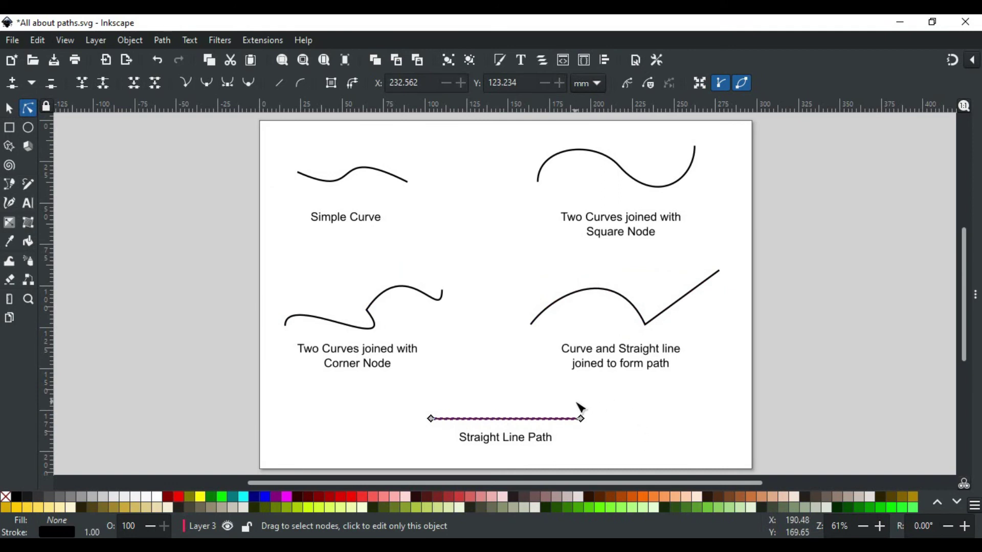
{"action": "mouse_move", "coordinate": [581, 419]}
{"action": "left_mouse_down"}
{"action": "mouse_move", "coordinate": [503, 380]}
{"action": "mouse_move", "coordinate": [603, 431]}
{"action": "mouse_move", "coordinate": [595, 416]}
{"action": "left_mouse_up"}
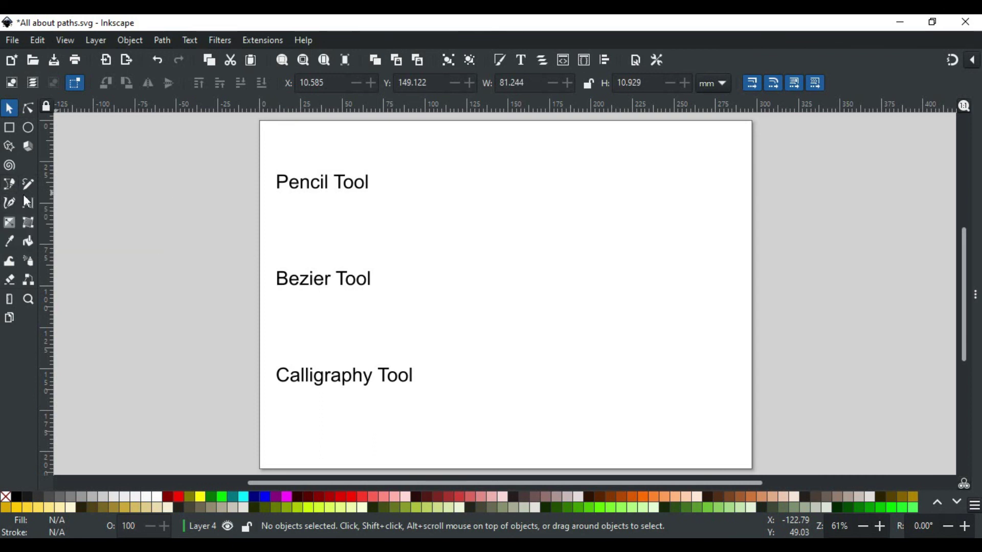
- Draw a freehand pencil wave, a two-segment Bezier curve and an orange calligraphic stroke beside their labels
{"action": "left_click", "coordinate": [27, 185]}
{"action": "mouse_move", "coordinate": [411, 189]}
{"action": "left_mouse_down"}
{"action": "mouse_move", "coordinate": [546, 156]}
{"action": "mouse_move", "coordinate": [661, 174]}
{"action": "left_mouse_up"}
{"action": "left_click", "coordinate": [9, 185]}
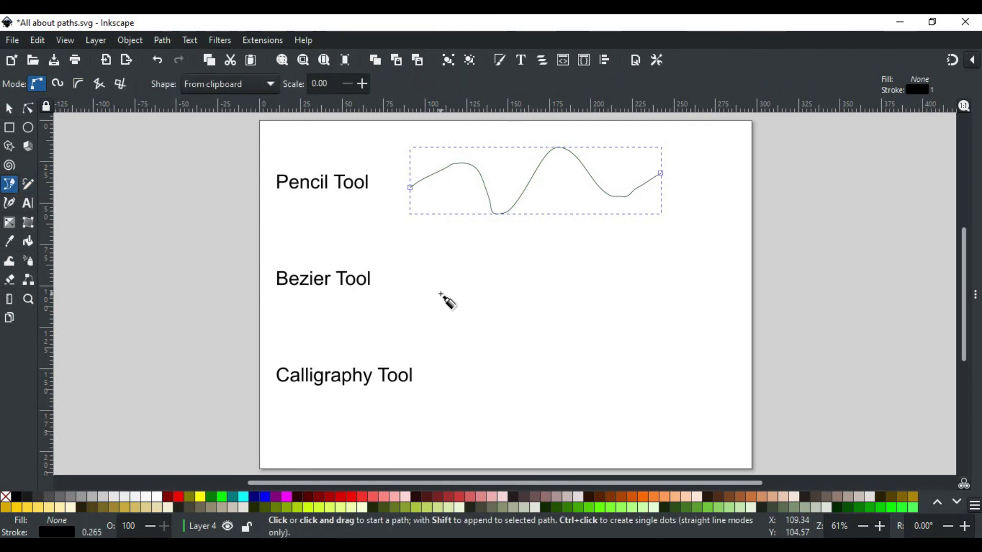
{"action": "left_click", "coordinate": [440, 294]}
{"action": "left_click_drag", "start_coordinate": [526, 251], "coordinate": [580, 303]}
{"action": "left_click_drag", "start_coordinate": [623, 278], "coordinate": [674, 253]}
{"action": "double_click", "coordinate": [647, 329]}
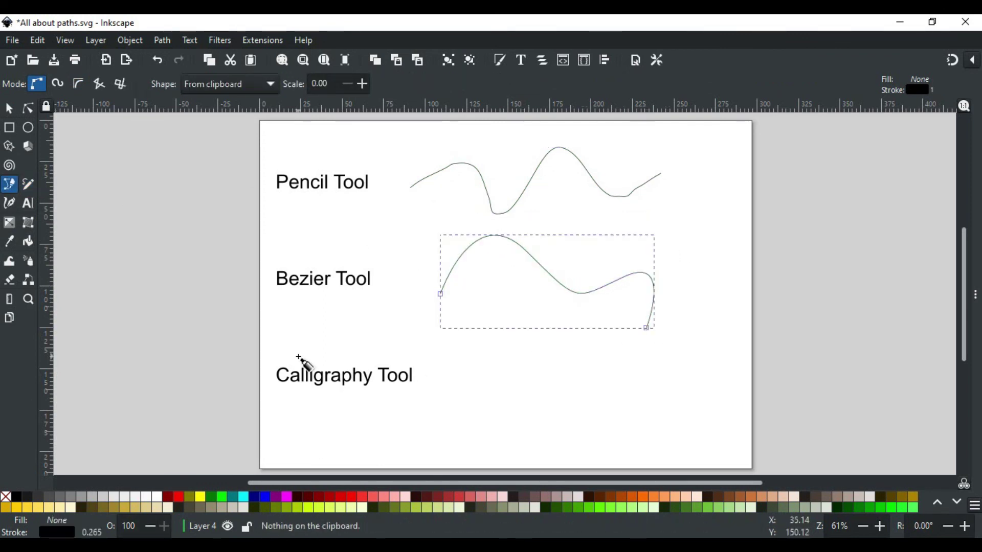
{"action": "left_click", "coordinate": [9, 203]}
{"action": "mouse_move", "coordinate": [484, 394]}
{"action": "left_mouse_down"}
{"action": "mouse_move", "coordinate": [612, 437]}
{"action": "mouse_move", "coordinate": [706, 377]}
{"action": "left_mouse_up"}
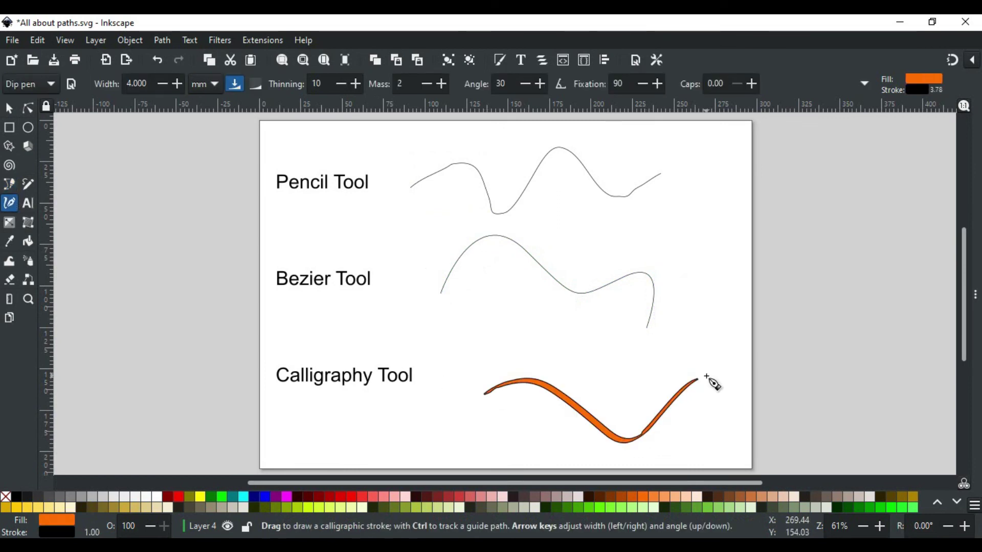